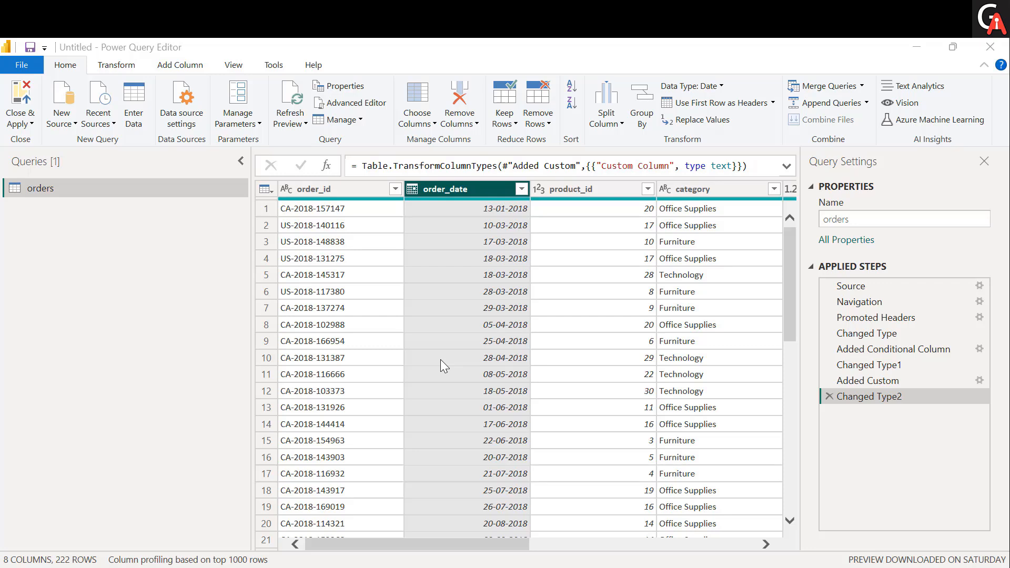
# Start recording session diagnostics and add a column with the year extracted from order_date in the orders query
pyautogui.click(272, 68)
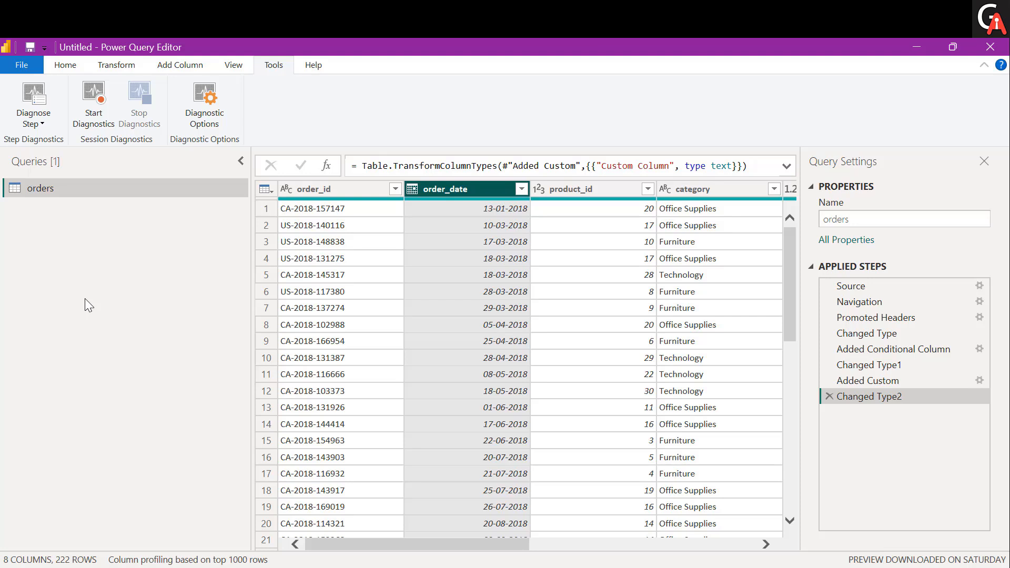
pyautogui.click(96, 118)
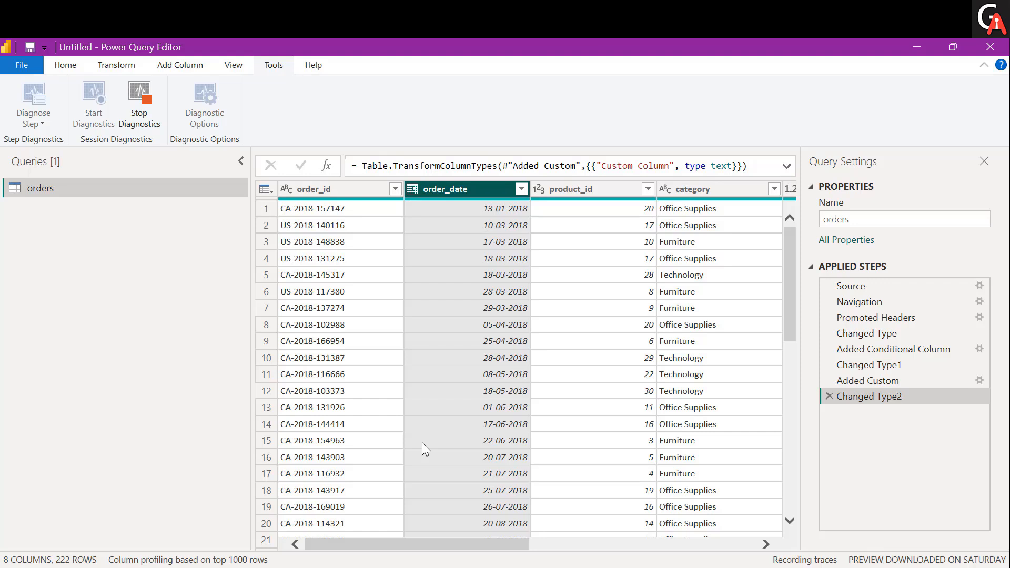
pyautogui.click(184, 66)
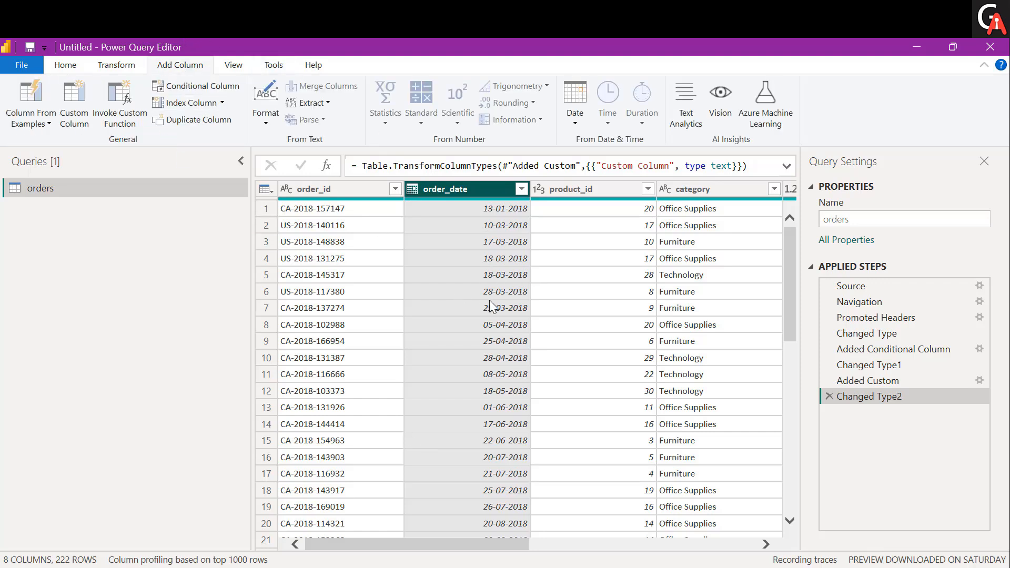
pyautogui.click(576, 125)
pyautogui.moveTo(597, 192)
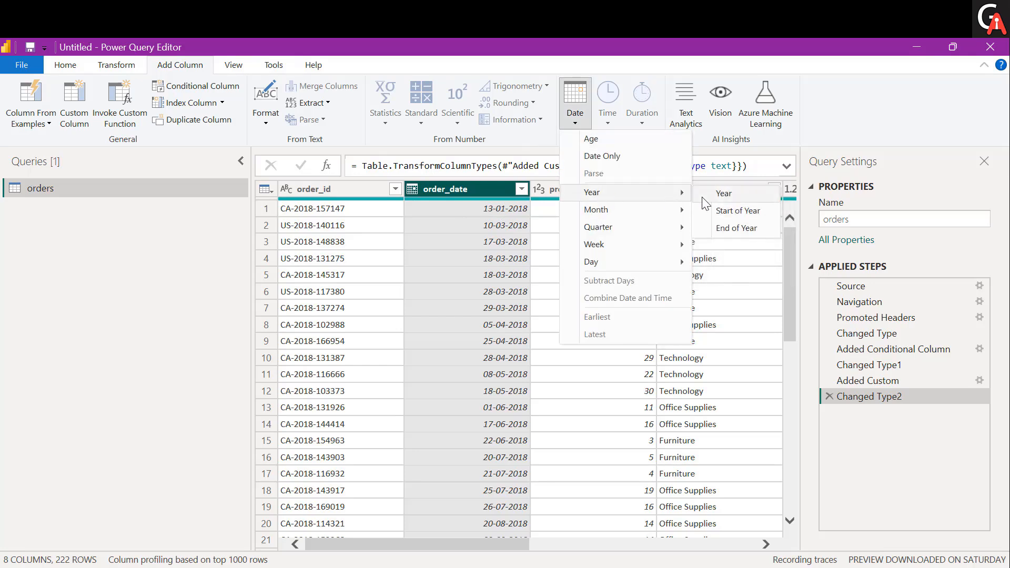
pyautogui.click(717, 197)
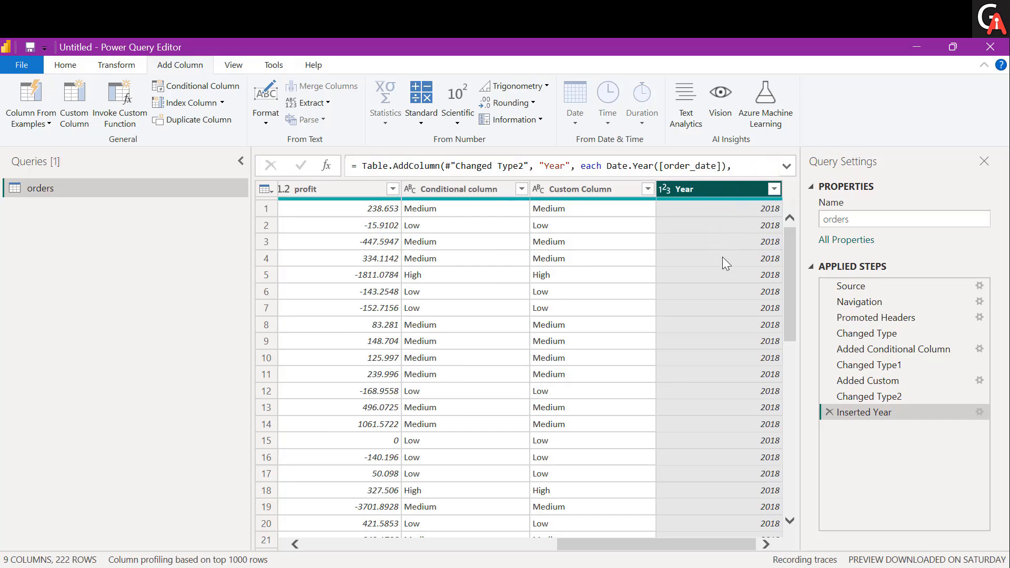
# Add a column with the name of the month extracted from the order_date column
pyautogui.hscroll(-5, 598, 289)
pyautogui.hscroll(-2, 596, 285)
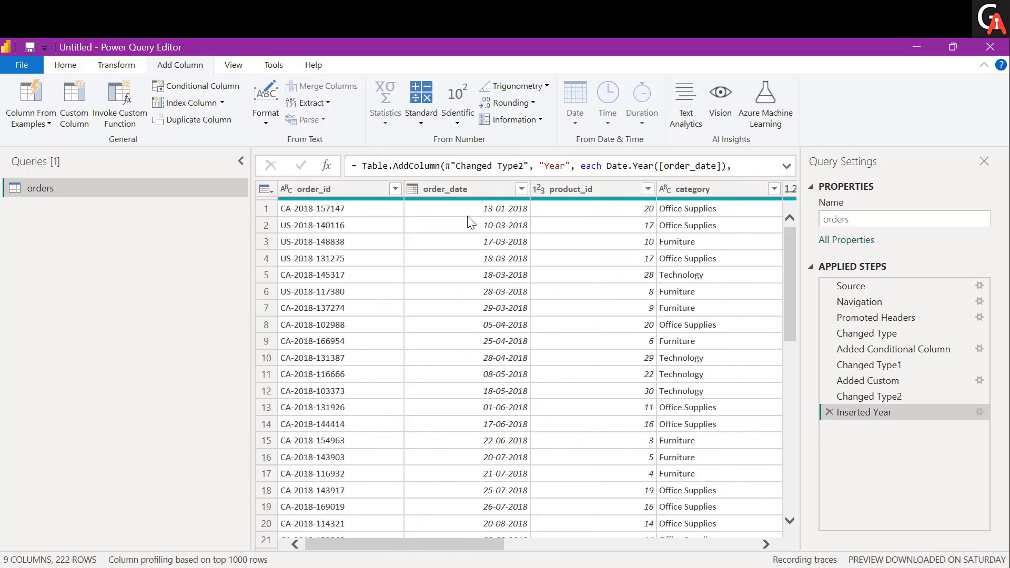
pyautogui.click(465, 194)
pyautogui.click(575, 125)
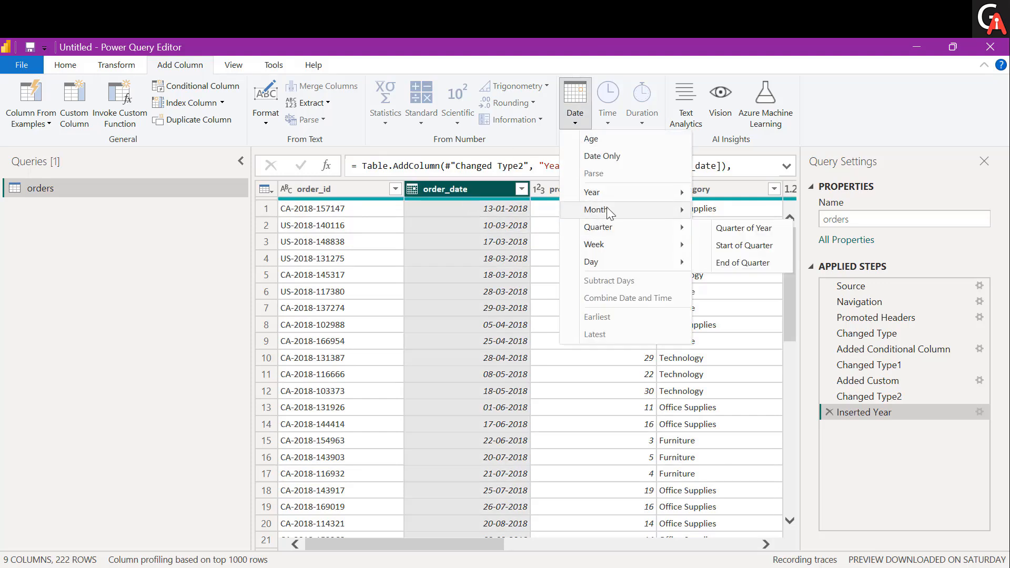
pyautogui.moveTo(611, 212)
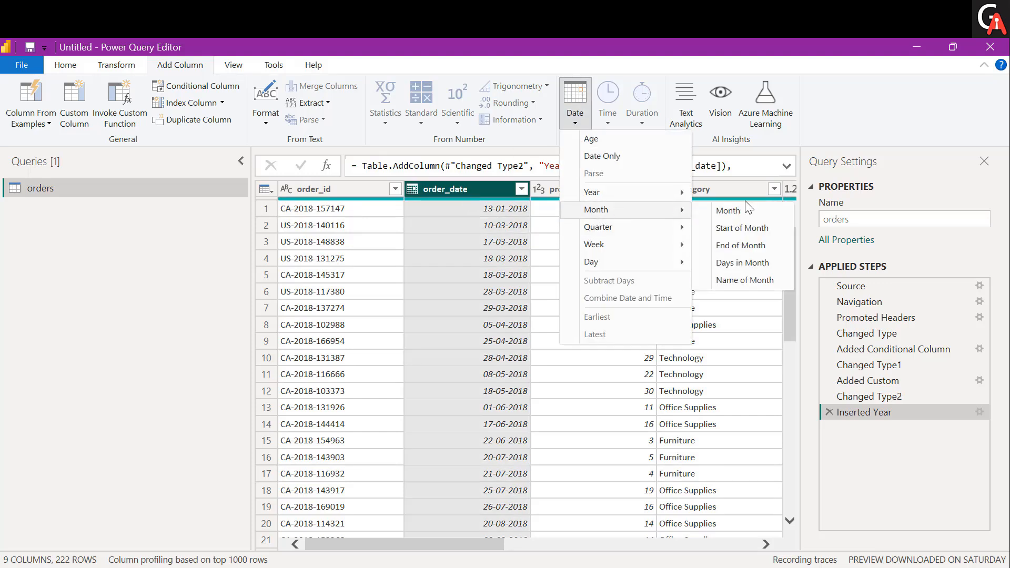
pyautogui.click(743, 284)
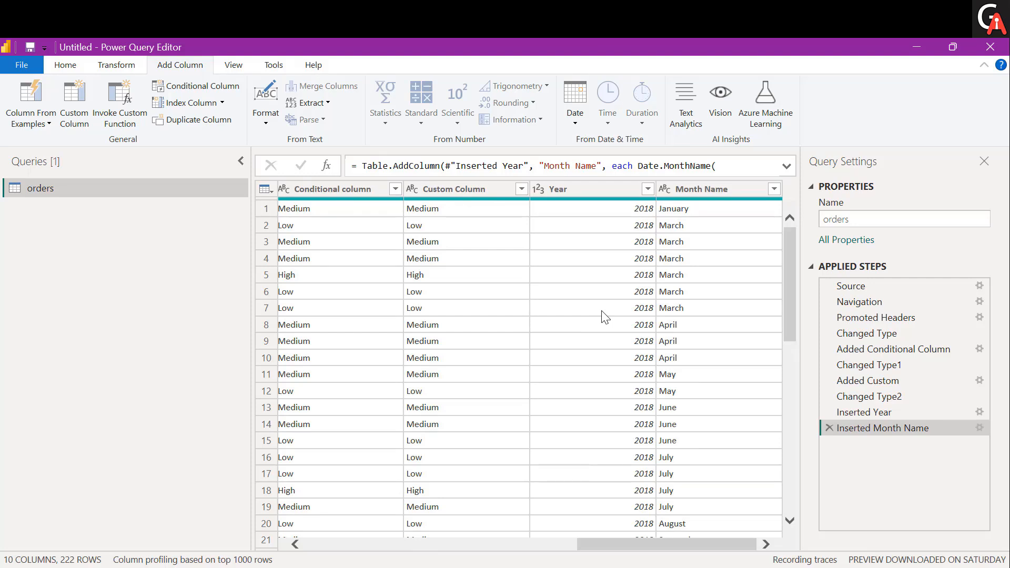
# Sort the orders table by the sales column in descending order
pyautogui.hscroll(-5, 601, 310)
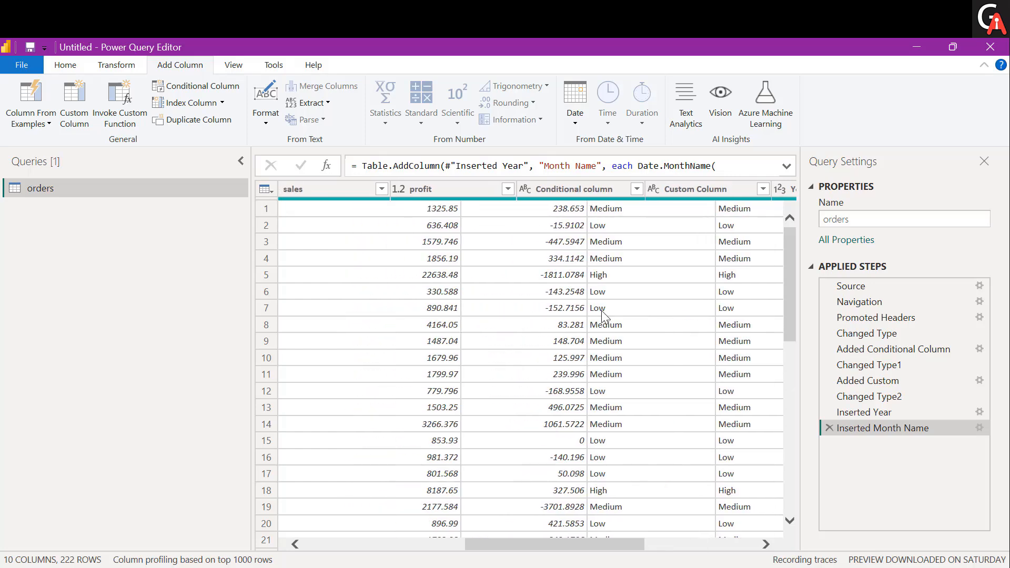
pyautogui.hscroll(-1, 602, 310)
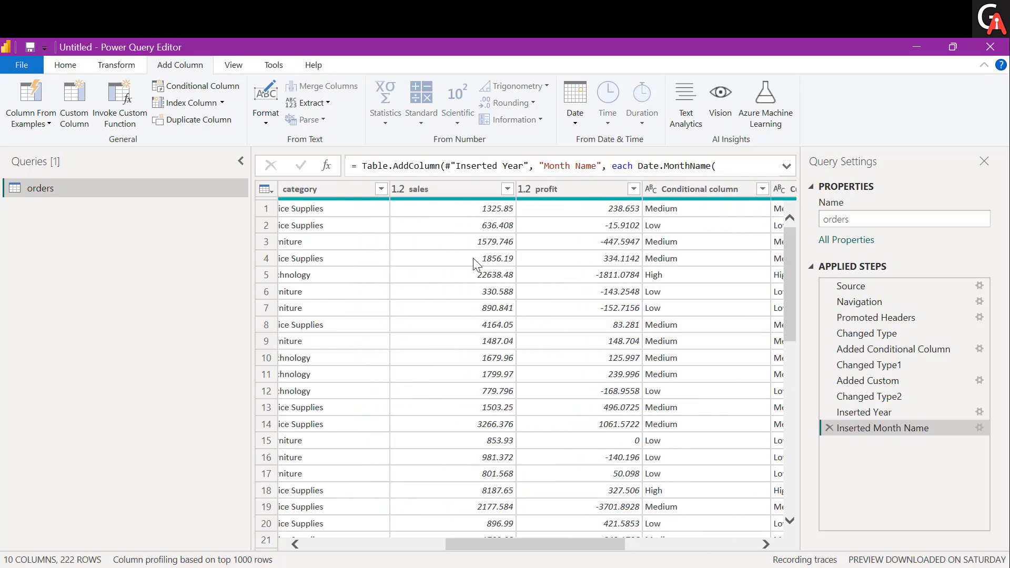
pyautogui.click(508, 189)
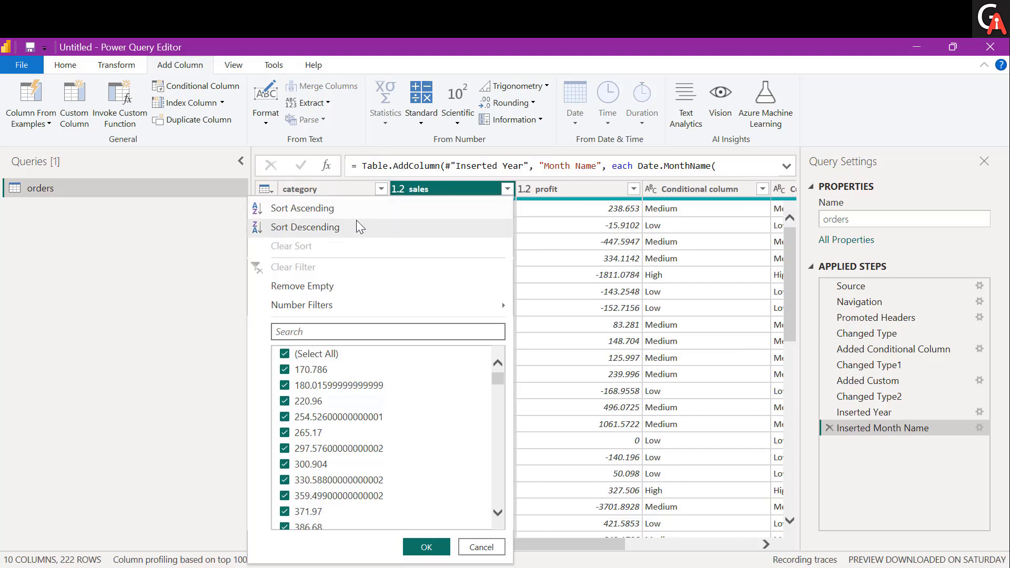
pyautogui.click(341, 232)
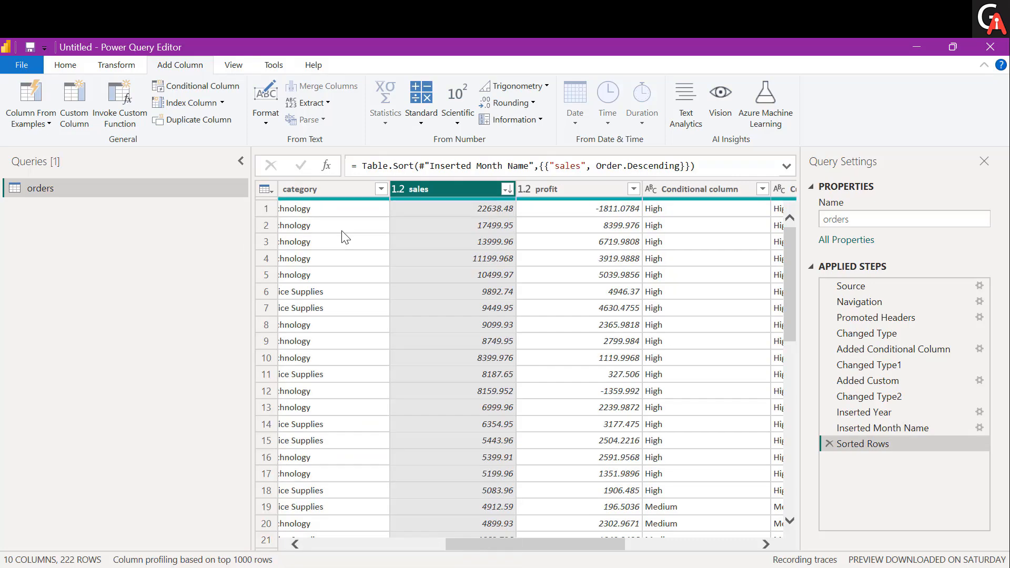
# Convert the text in the category column to uppercase in place
pyautogui.click(440, 281)
pyautogui.hscroll(-10, 440, 281)
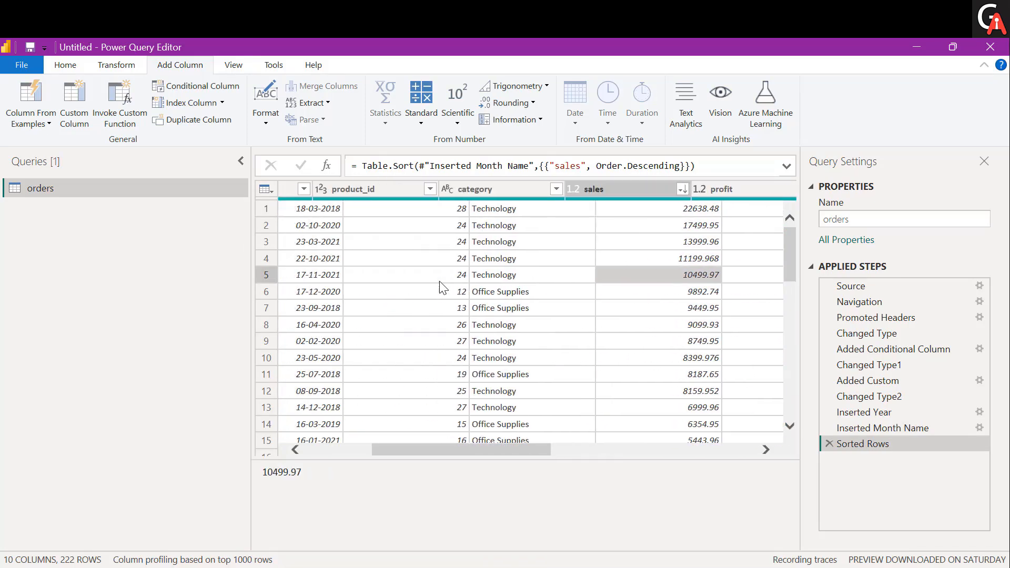
pyautogui.hscroll(5, 442, 288)
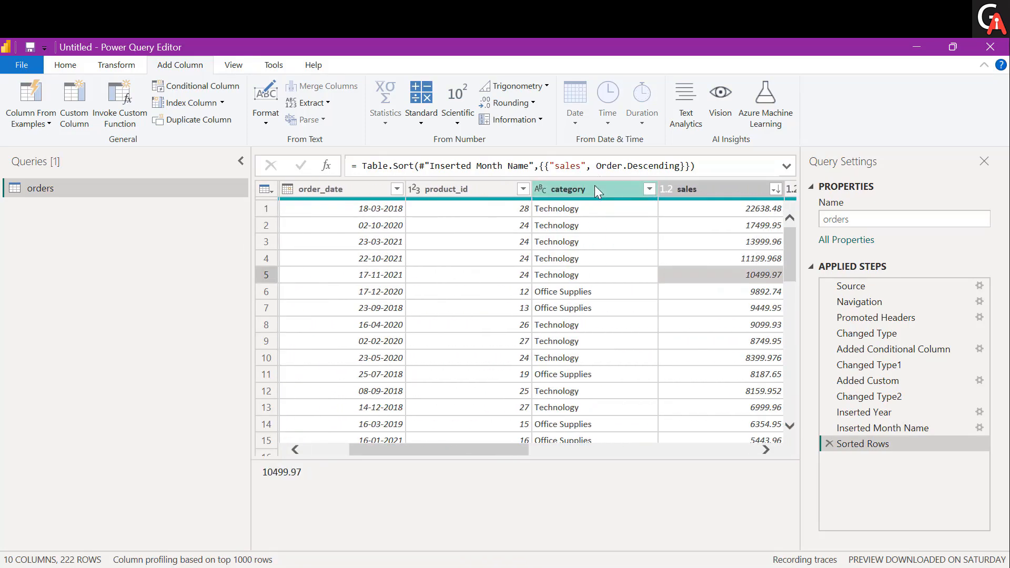
pyautogui.click(595, 189)
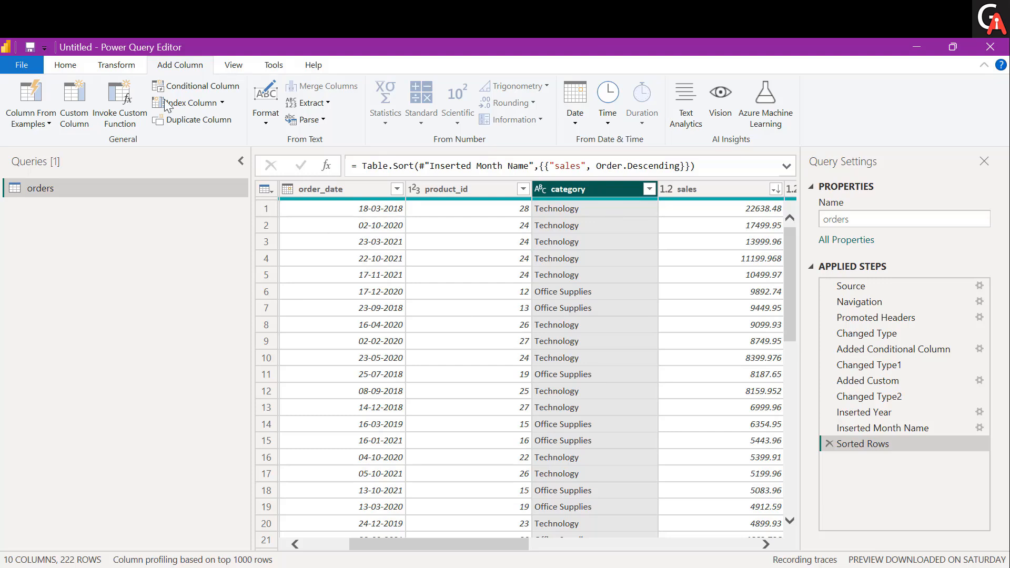
pyautogui.click(128, 70)
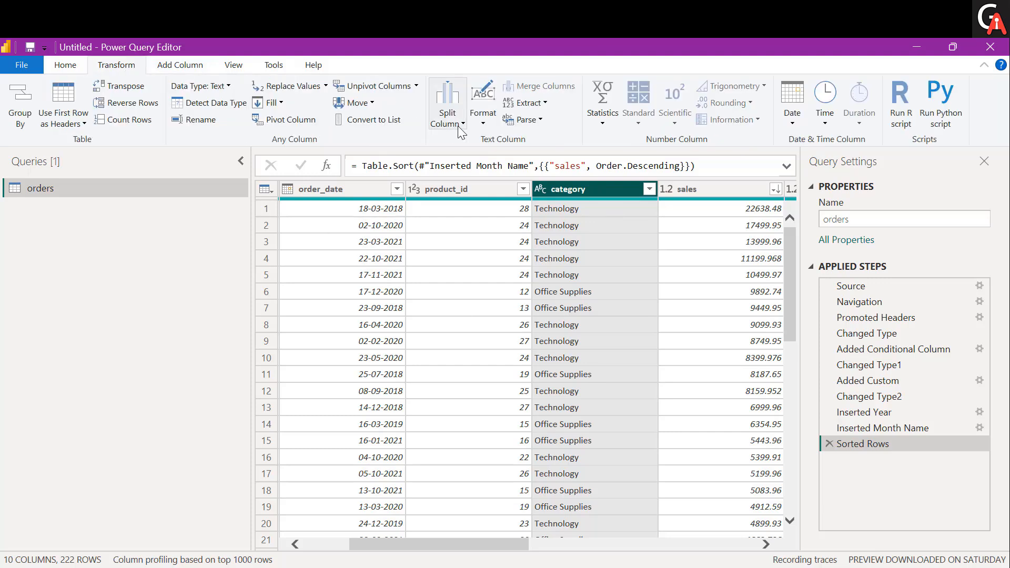
pyautogui.click(482, 114)
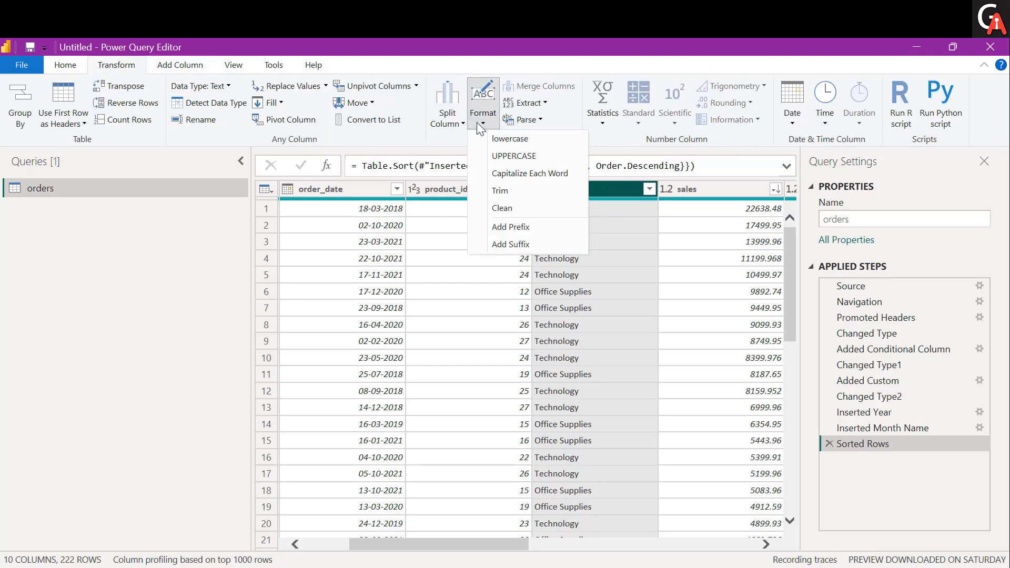
pyautogui.click(490, 156)
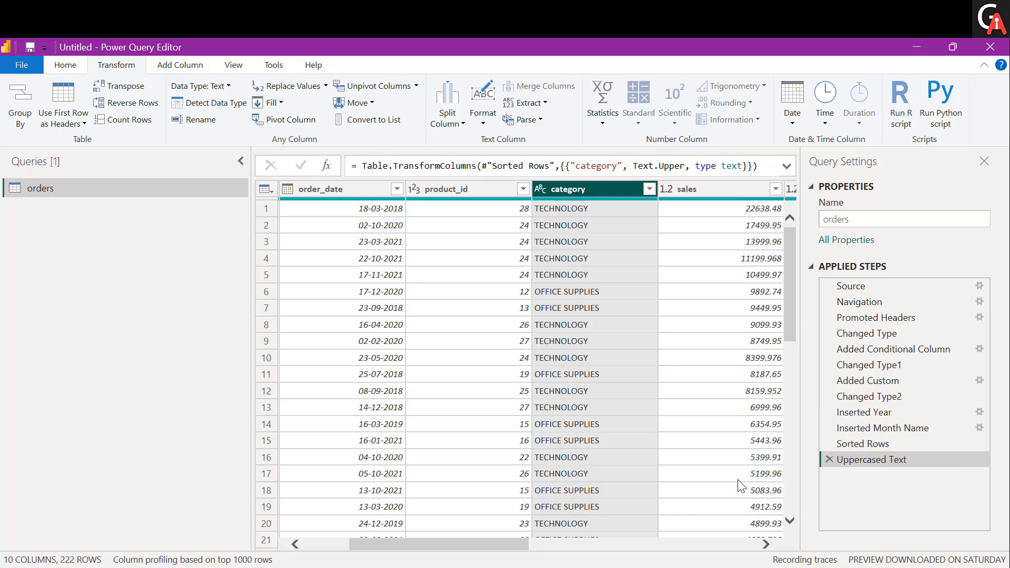
# Stop the session diagnostics recording to generate the diagnostics result queries
pyautogui.click(274, 65)
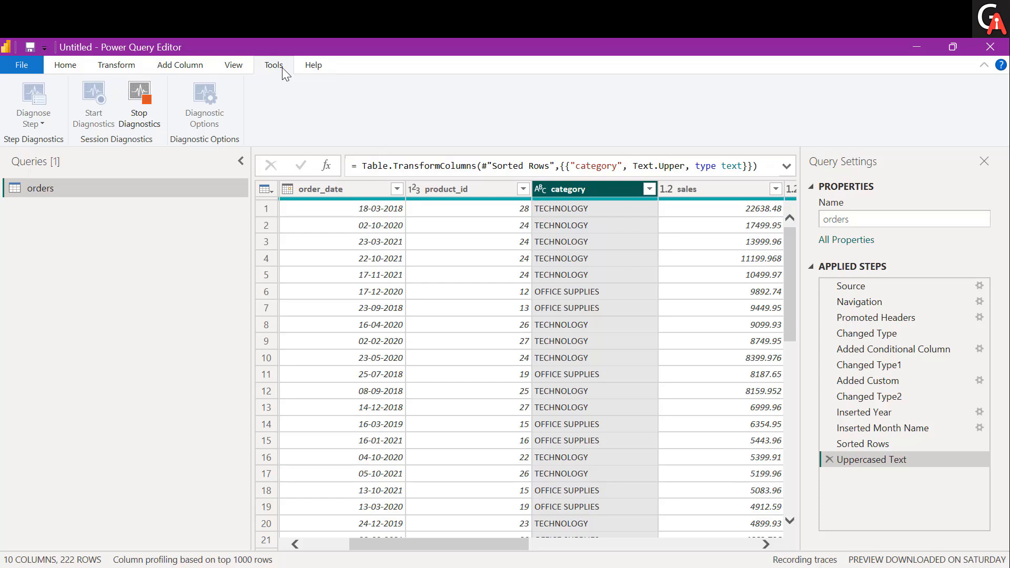
pyautogui.click(145, 119)
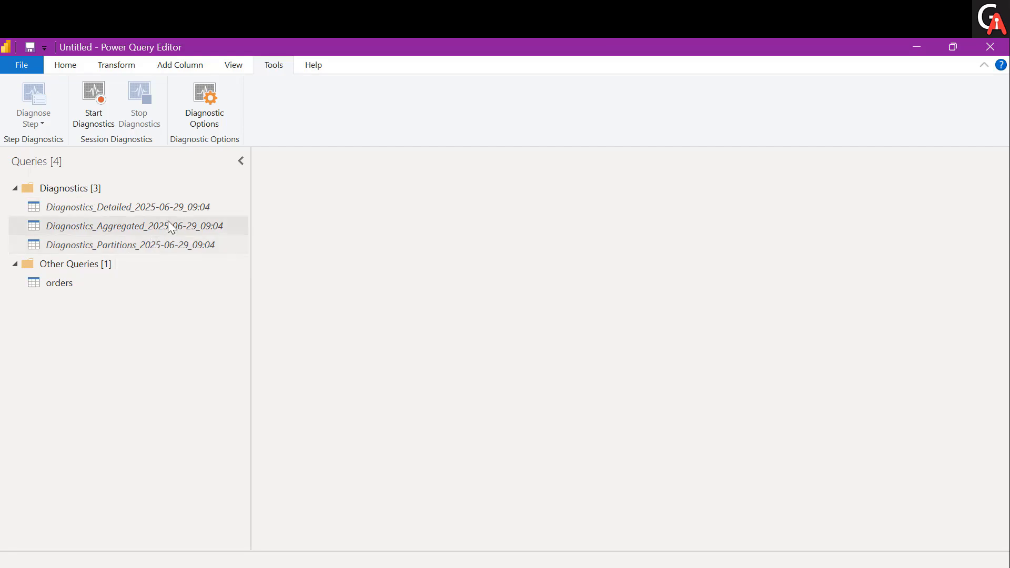
# Examine the session's detailed diagnostics across its operation, time and exclusive duration columns, plus the aggregated and partitions queries
pyautogui.click(120, 205)
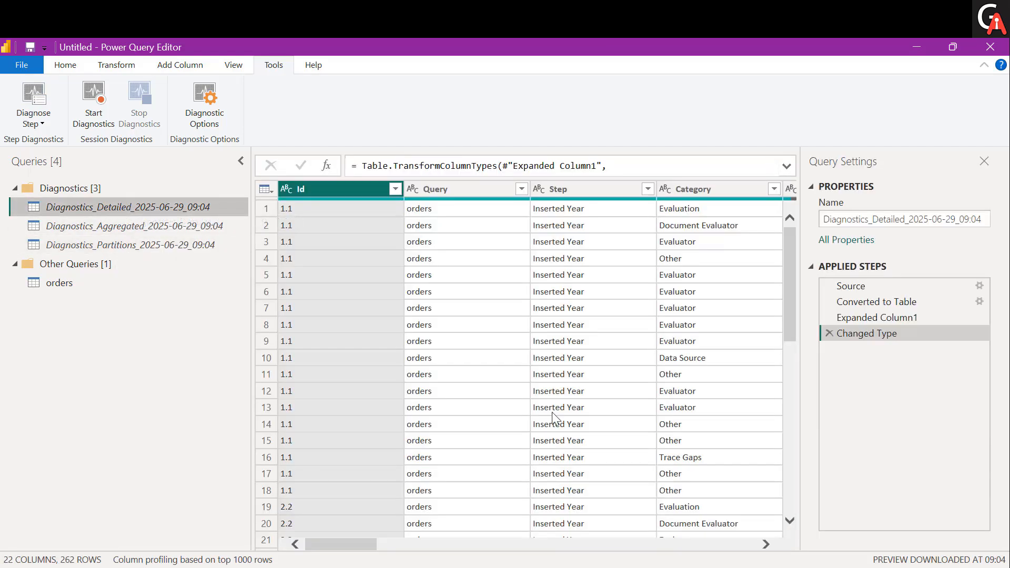
pyautogui.click(551, 412)
pyautogui.hscroll(3, 552, 412)
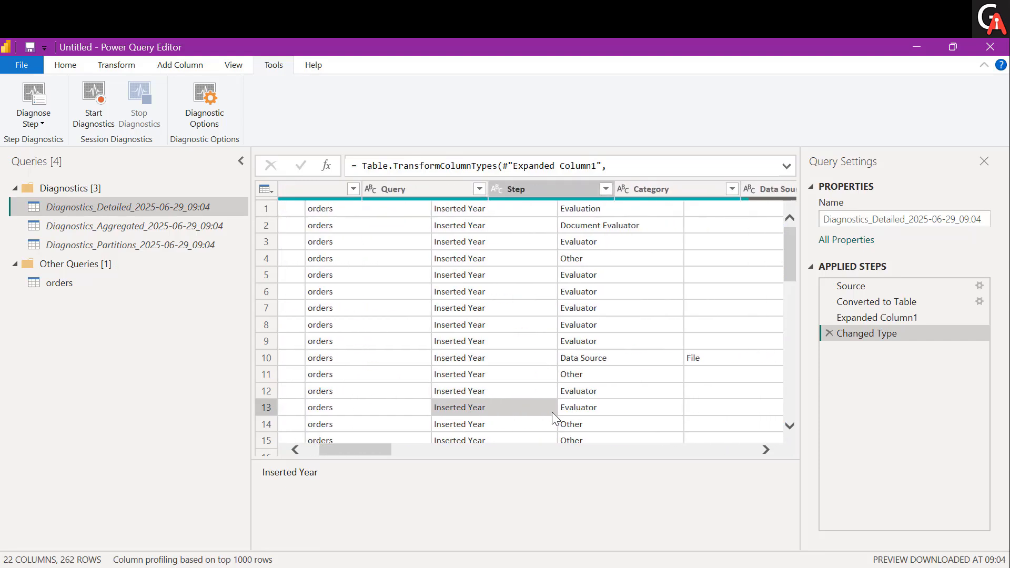
pyautogui.hscroll(5, 551, 412)
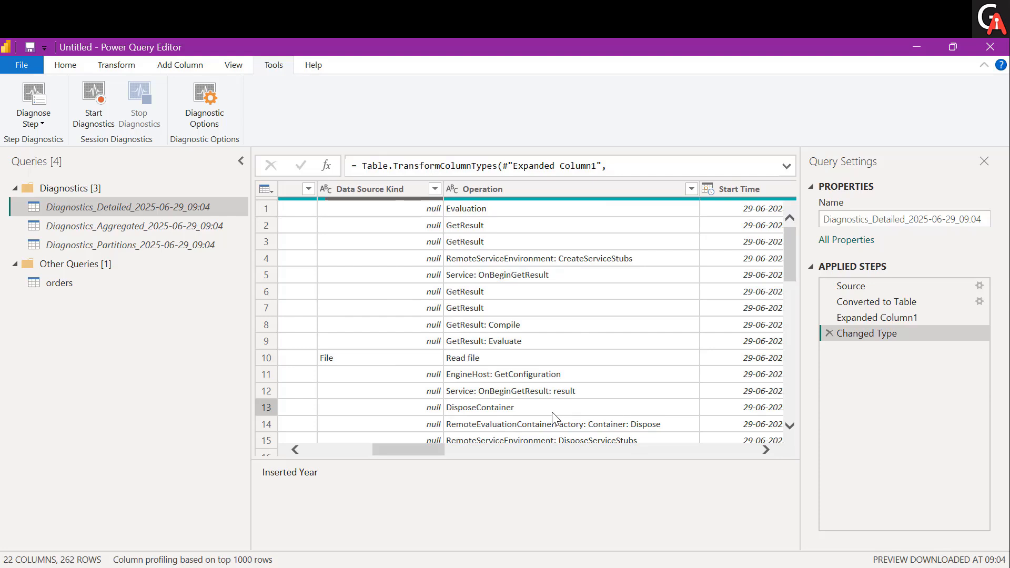
pyautogui.hscroll(3, 552, 414)
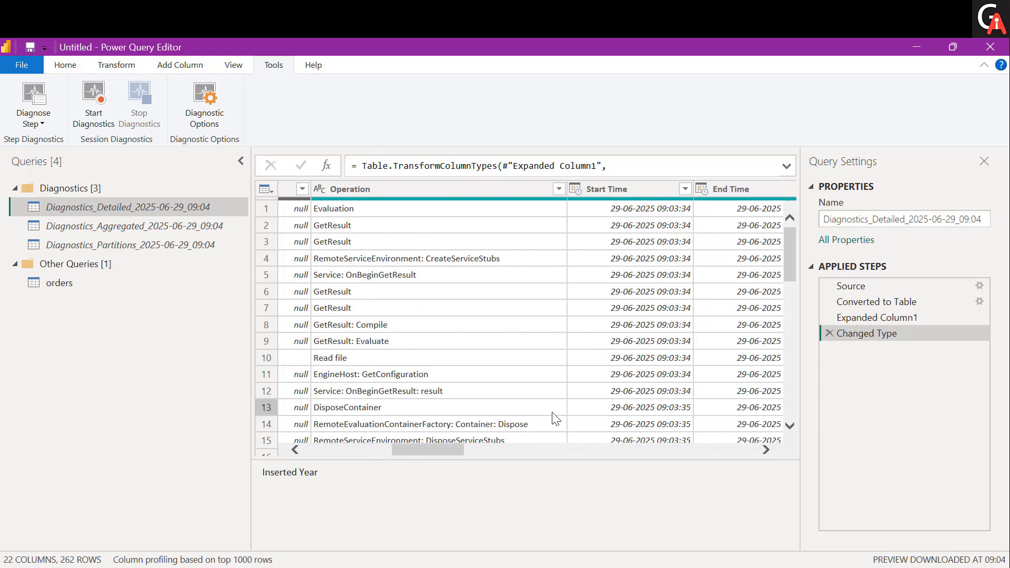
pyautogui.hscroll(8, 552, 413)
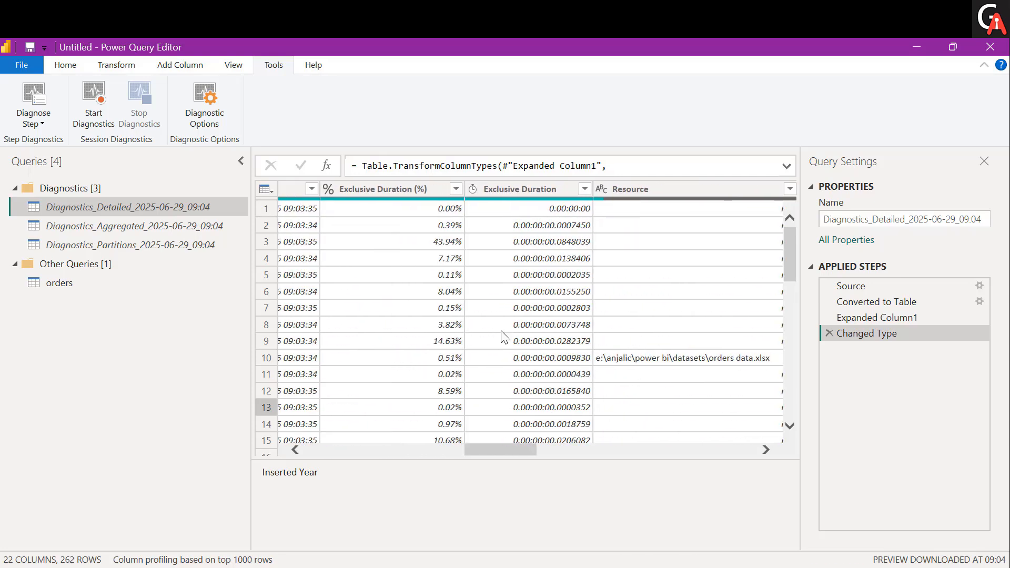
pyautogui.click(127, 225)
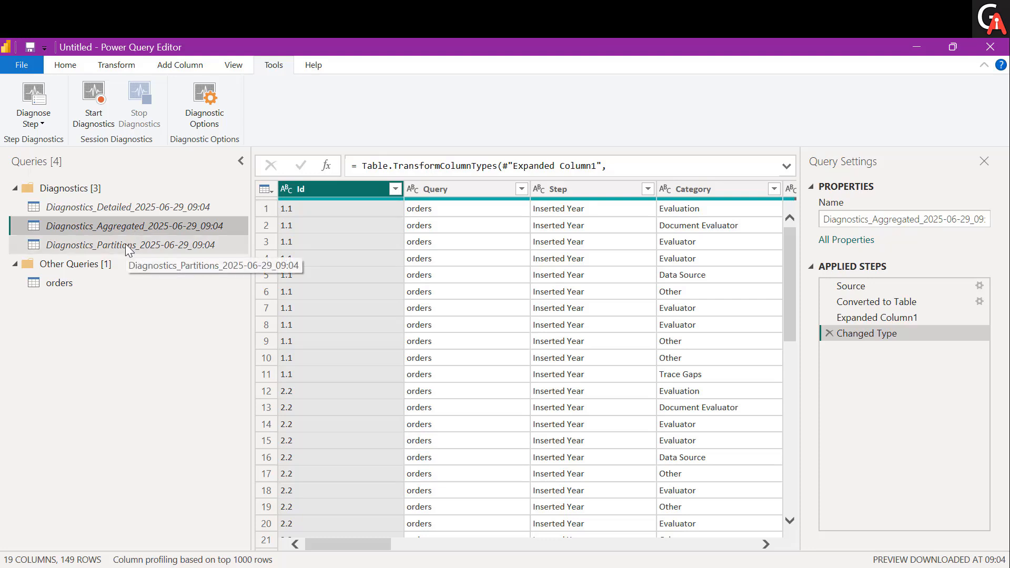
pyautogui.click(126, 244)
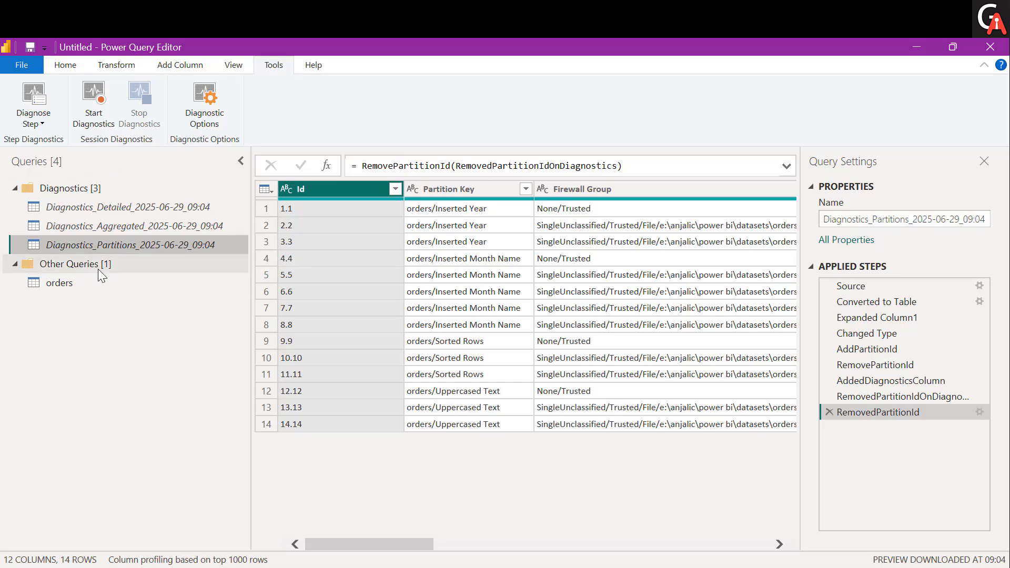
# Run Diagnose Step on the Uppercased Text step of the orders query
pyautogui.click(77, 279)
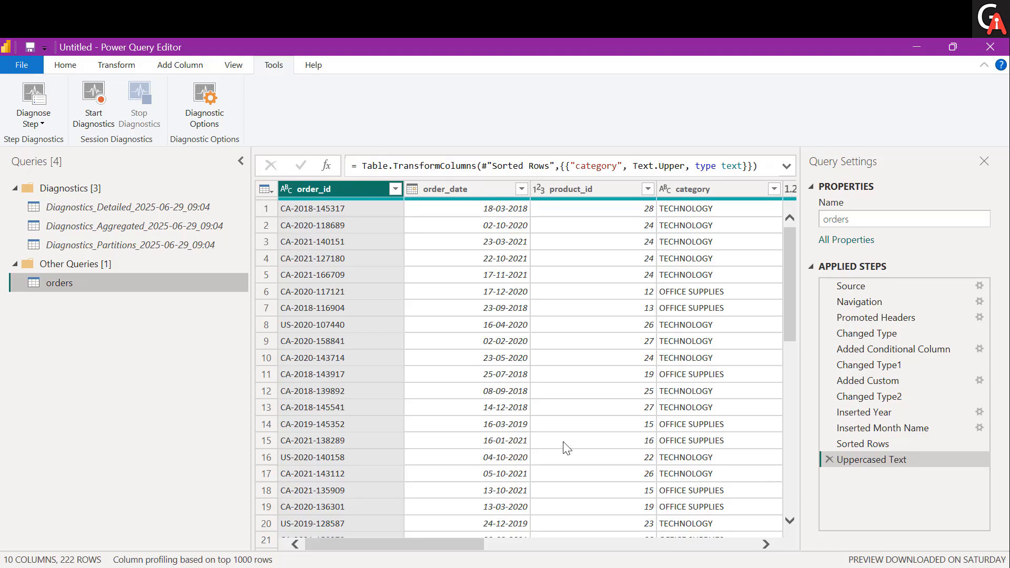
pyautogui.click(28, 120)
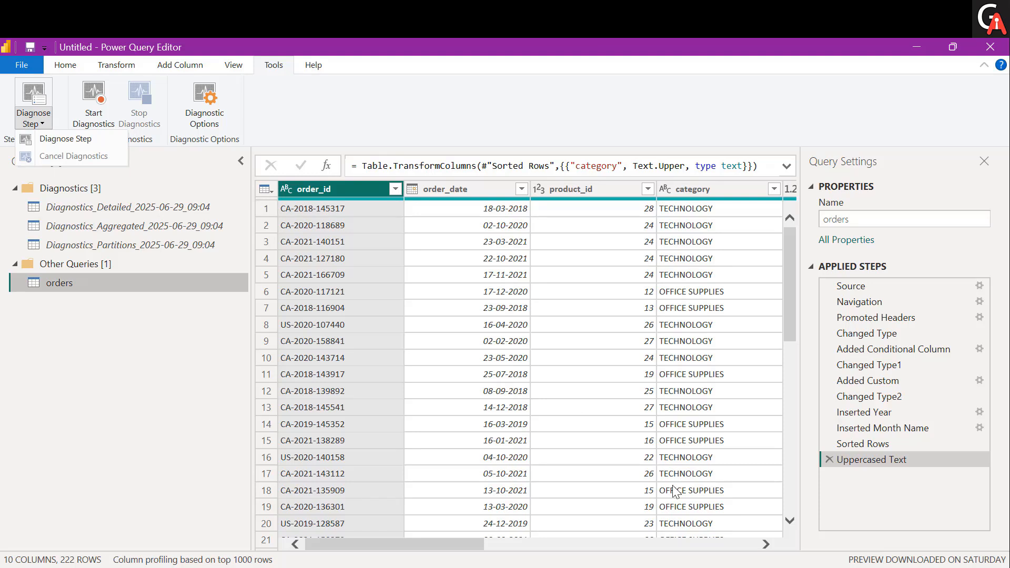
pyautogui.click(886, 465)
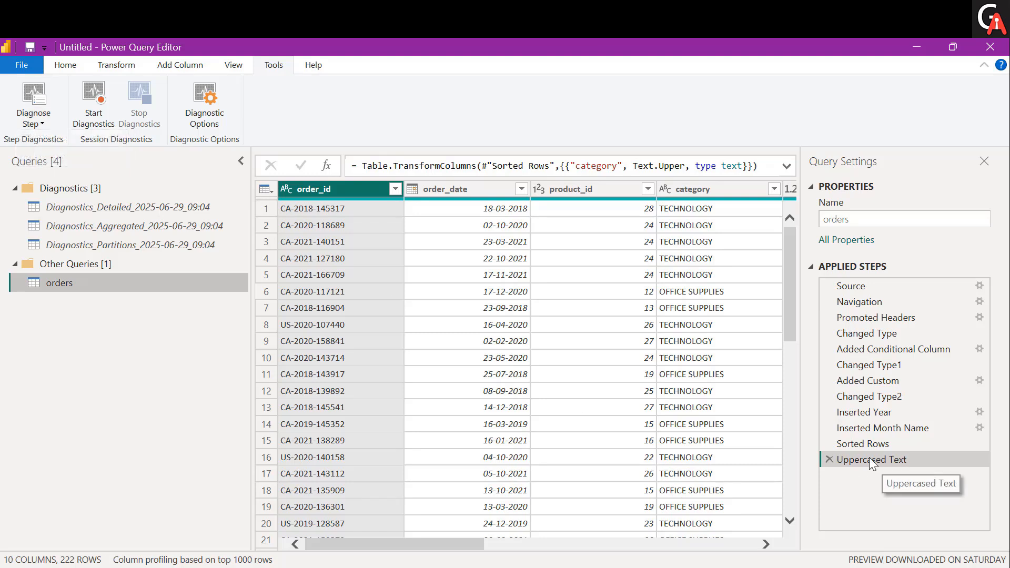
pyautogui.click(36, 120)
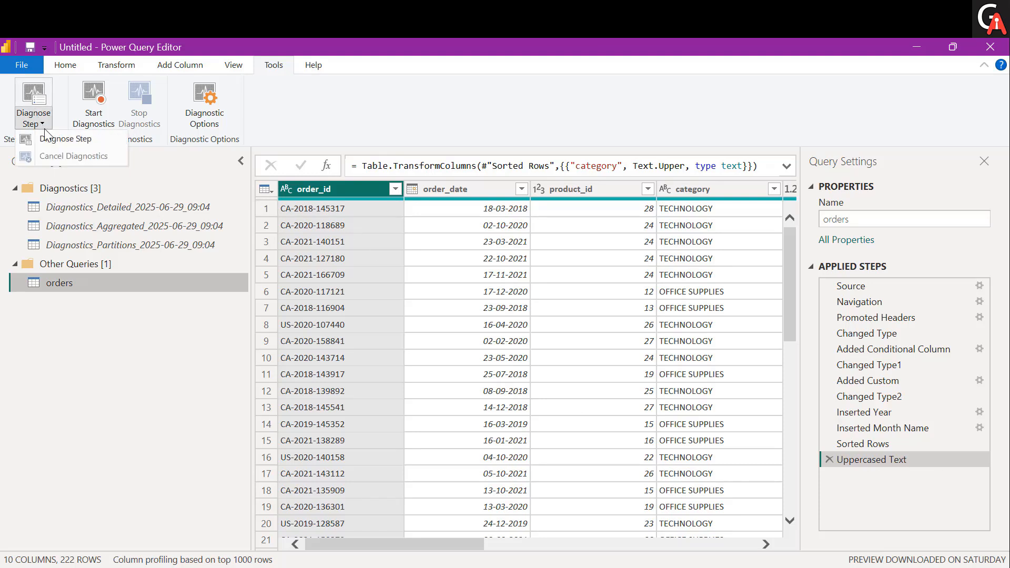
pyautogui.click(49, 140)
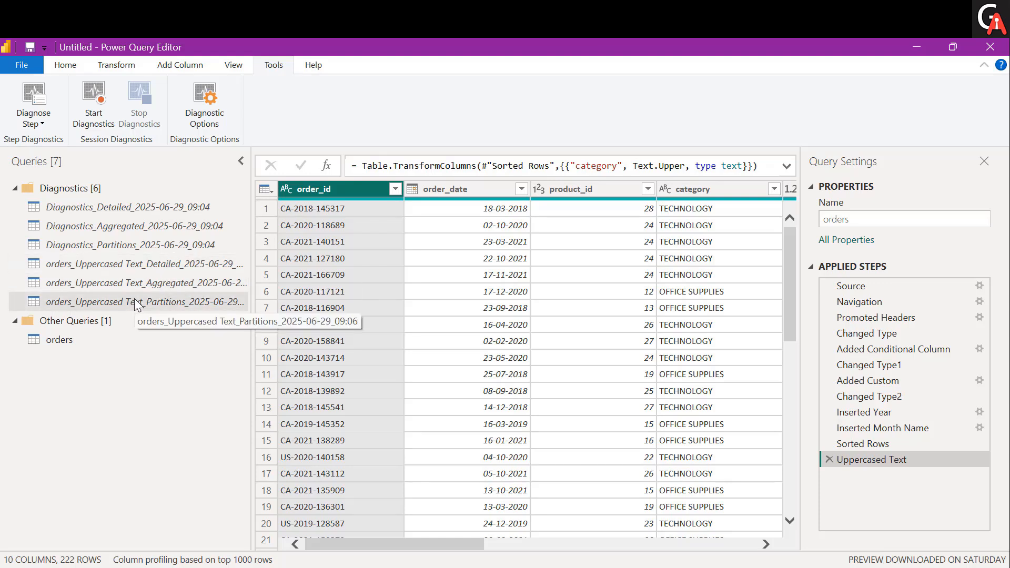
# Examine the detailed, aggregated and partitions diagnostics queries generated for the Uppercased Text step, including their further columns
pyautogui.click(159, 265)
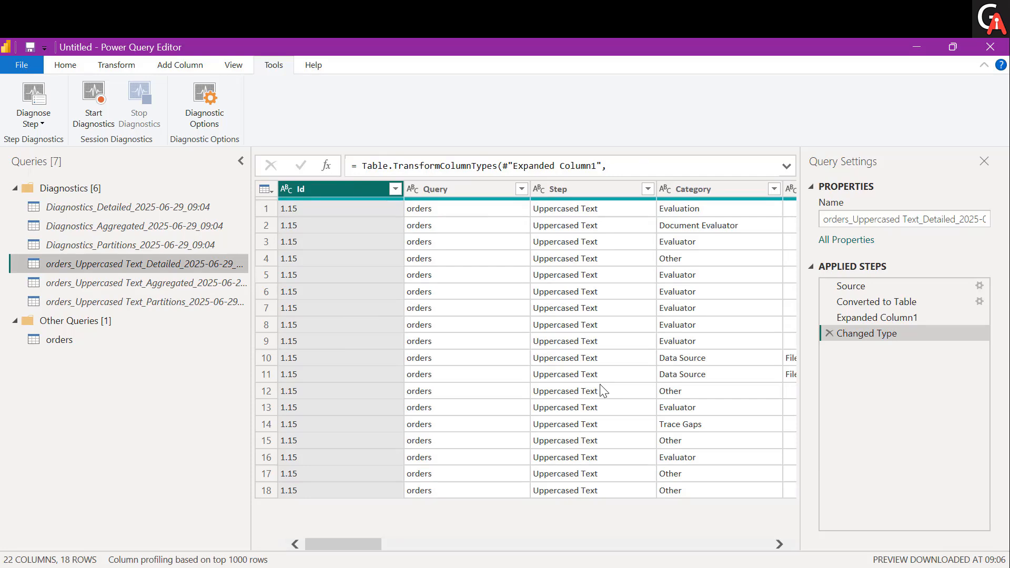
pyautogui.hscroll(3, 600, 385)
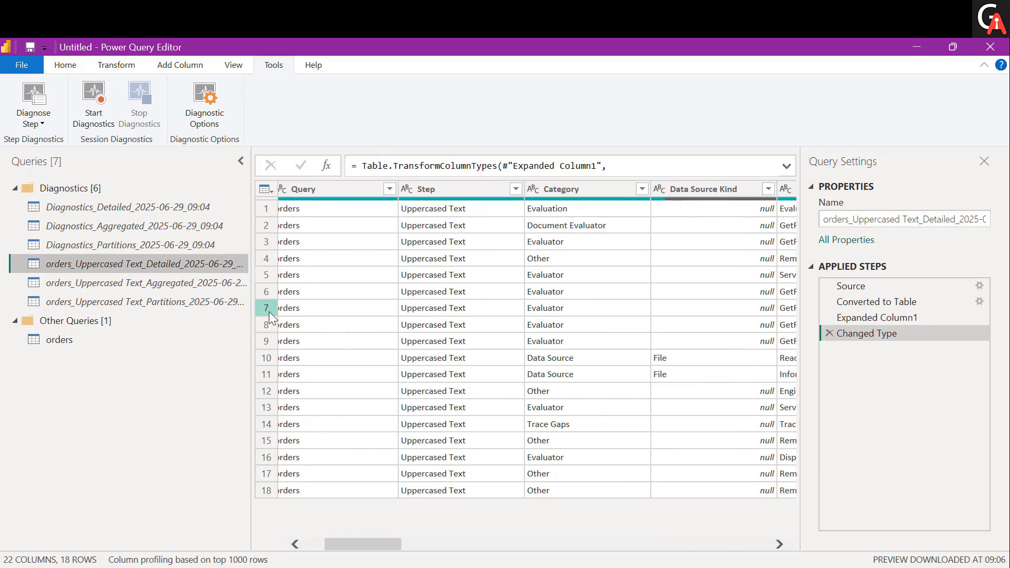
pyautogui.click(171, 286)
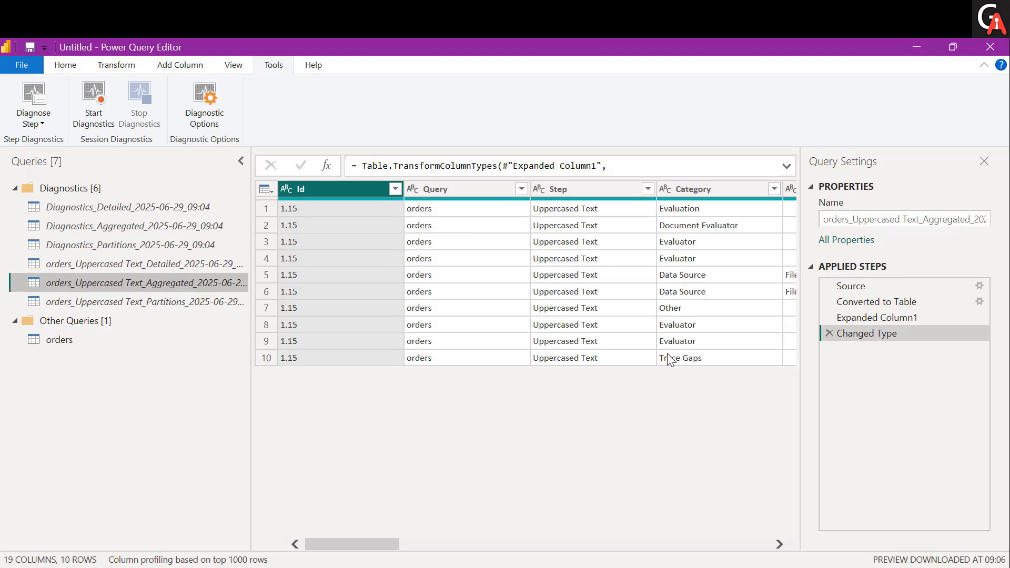
pyautogui.hscroll(5, 667, 355)
pyautogui.hscroll(2, 655, 353)
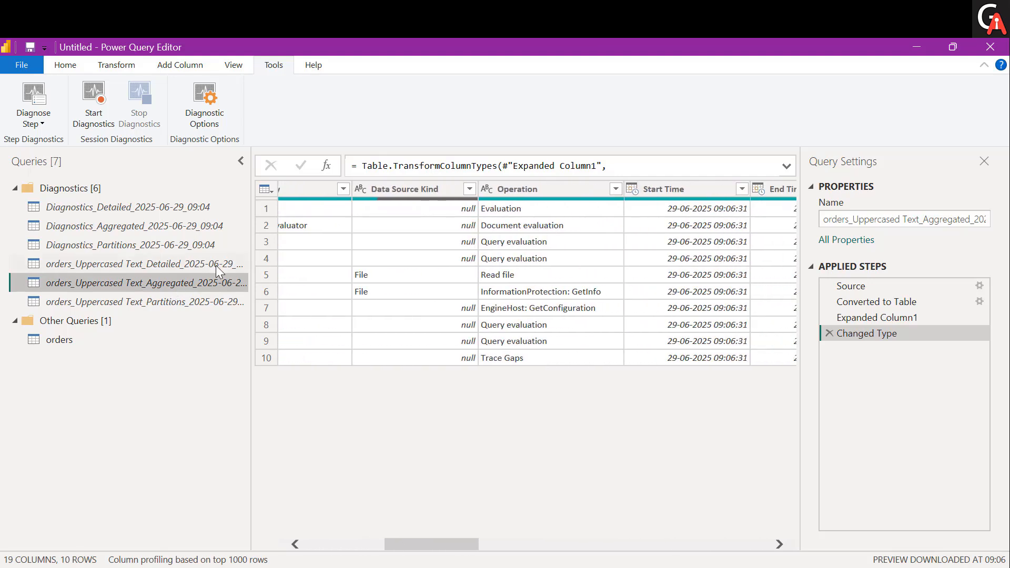
pyautogui.click(150, 303)
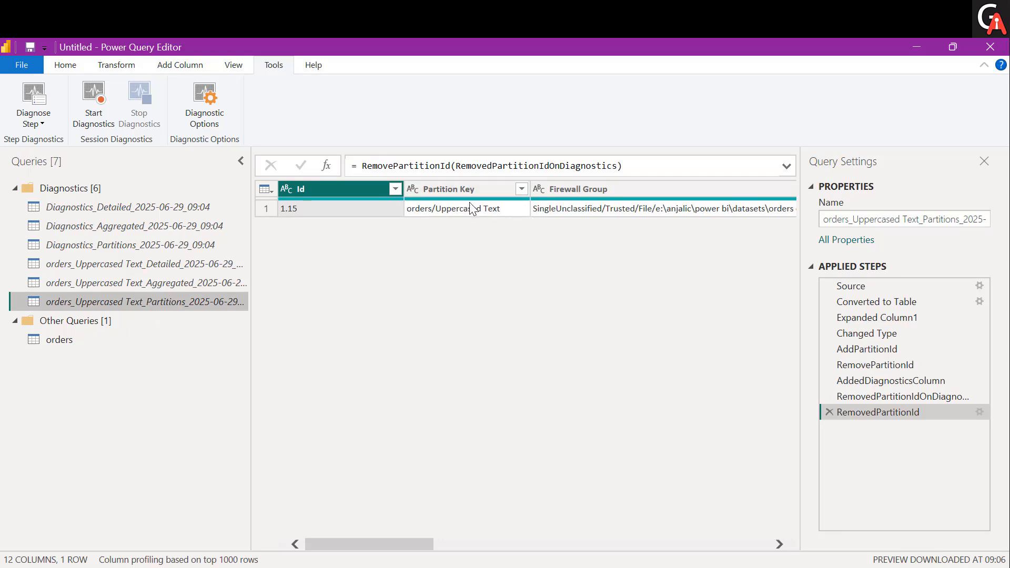
pyautogui.hscroll(3, 486, 210)
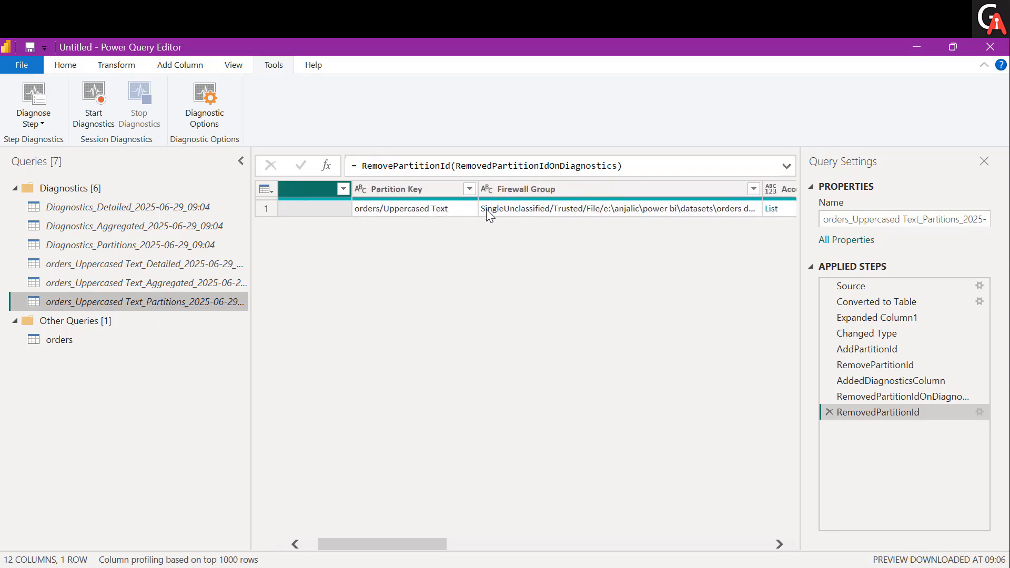
pyautogui.hscroll(4, 487, 210)
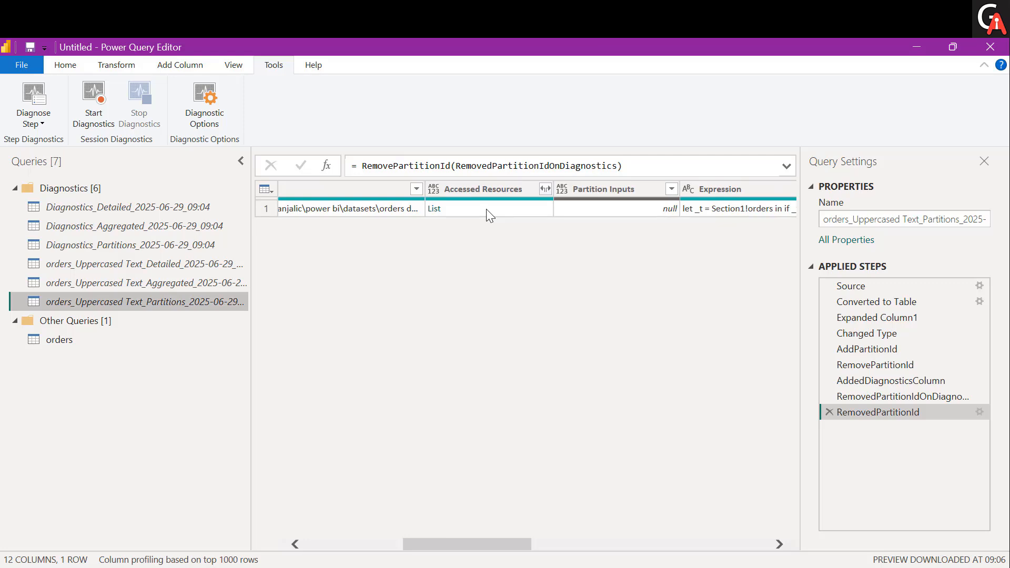